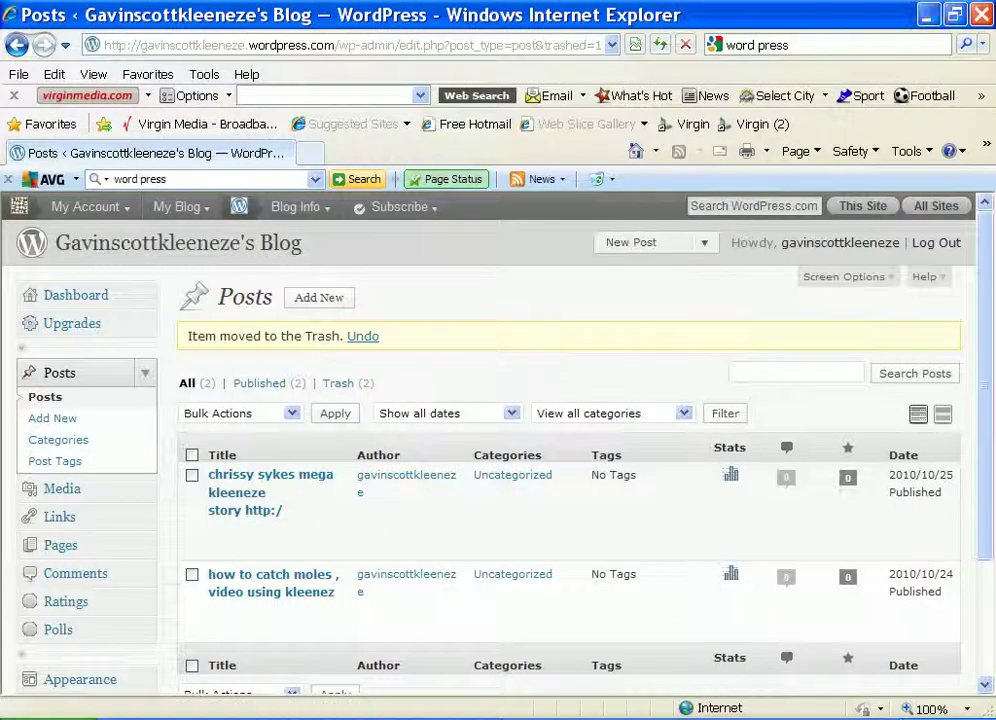
Leave the WordPress.com posts list and browse the browser favourites for the bit.ly shortener
left_click(30, 714)
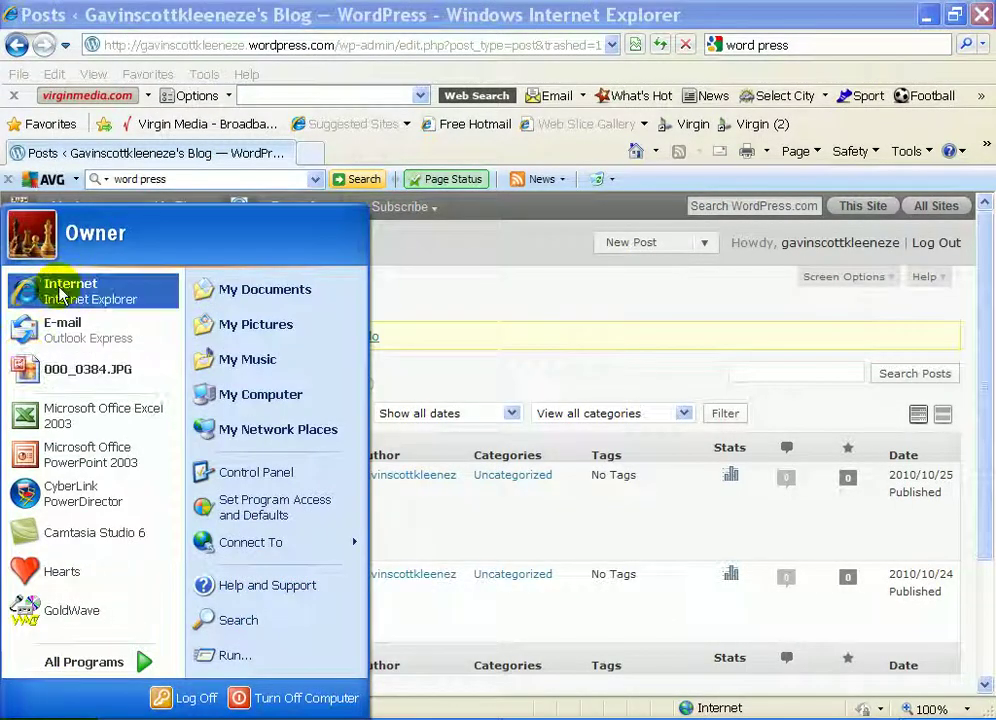
left_click(25, 120)
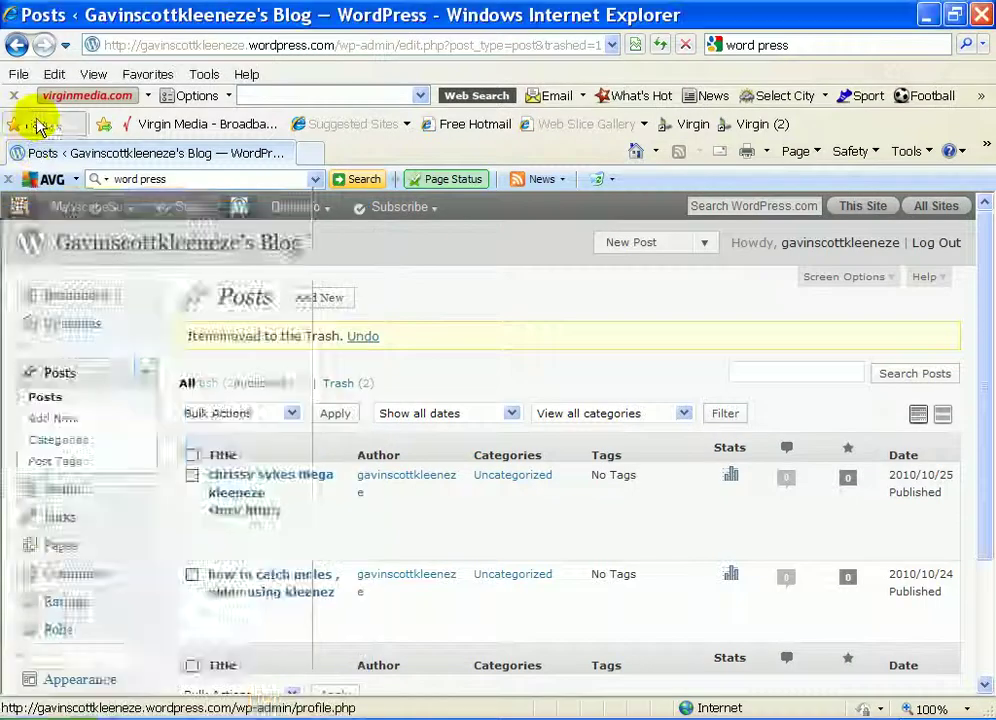
scroll(295, 245, "down", 1)
left_click_drag(295, 245, 284, 489)
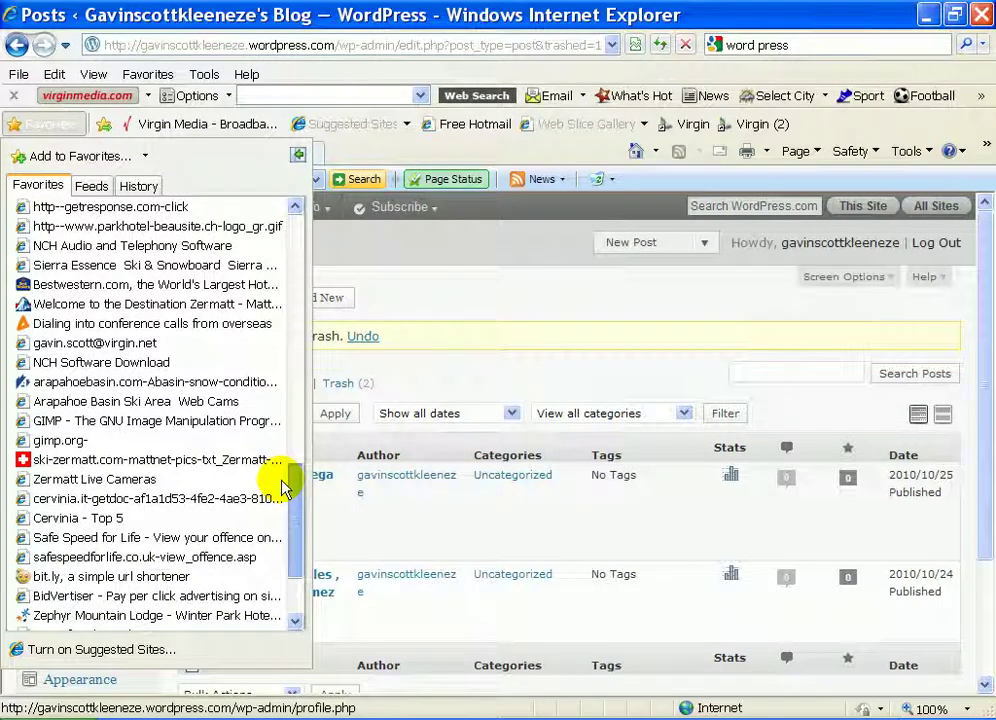
Load bit.ly, clear the old link and paste the long testimonials page URL to shorten
left_click(160, 577)
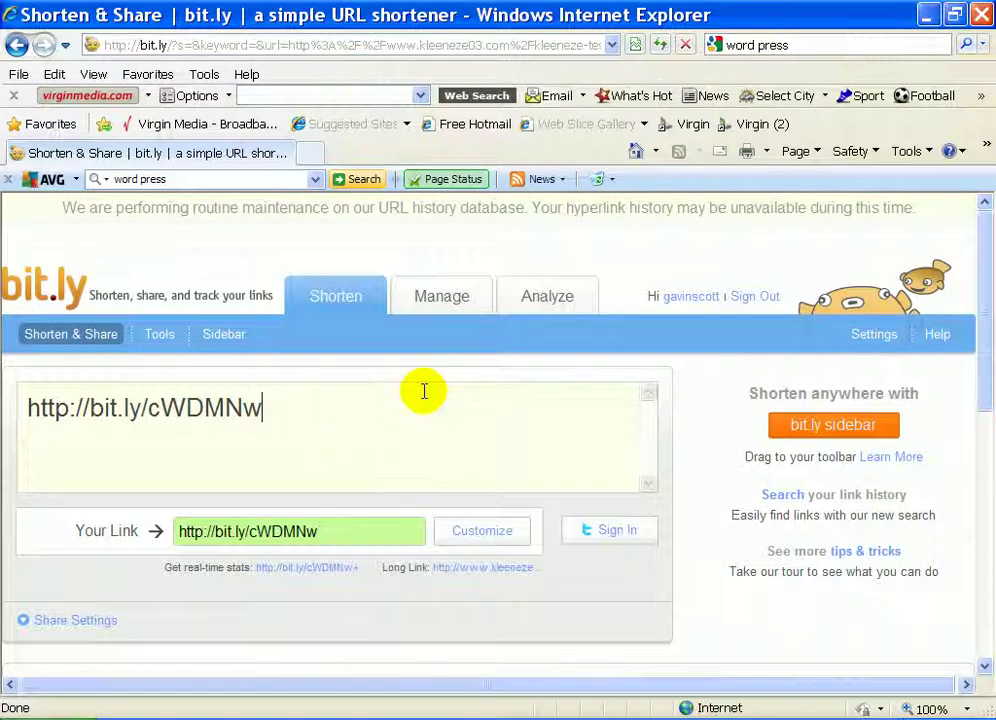
key("BackSpace")
key("BackSpace")
key("BackSpace")
key("BackSpace")
key("BackSpace")
key("BackSpace")
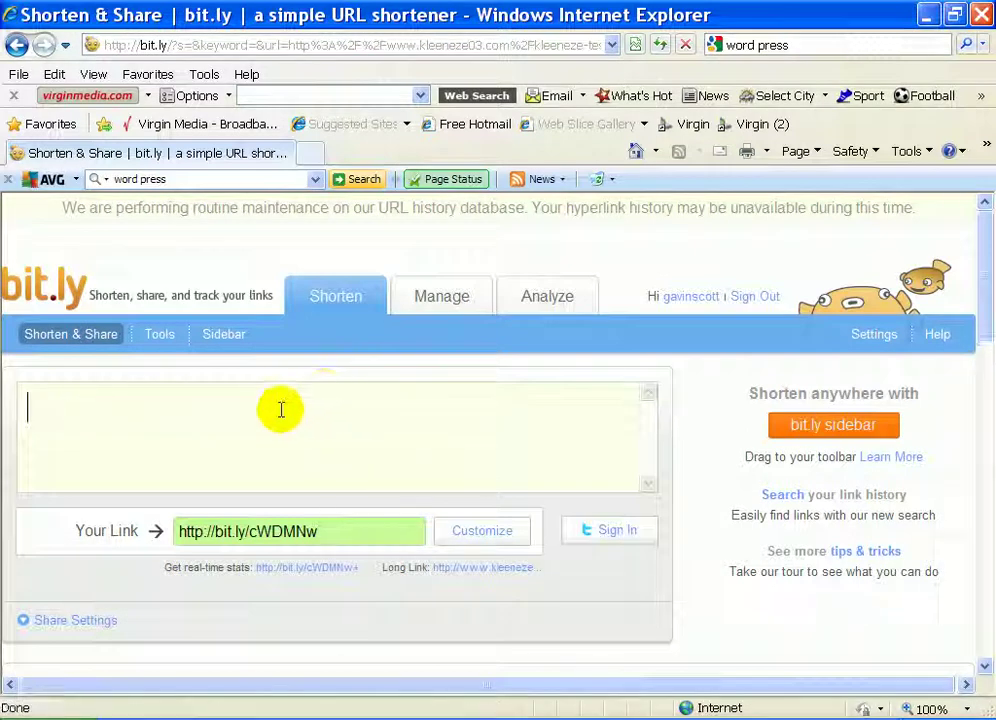
right_click(281, 409)
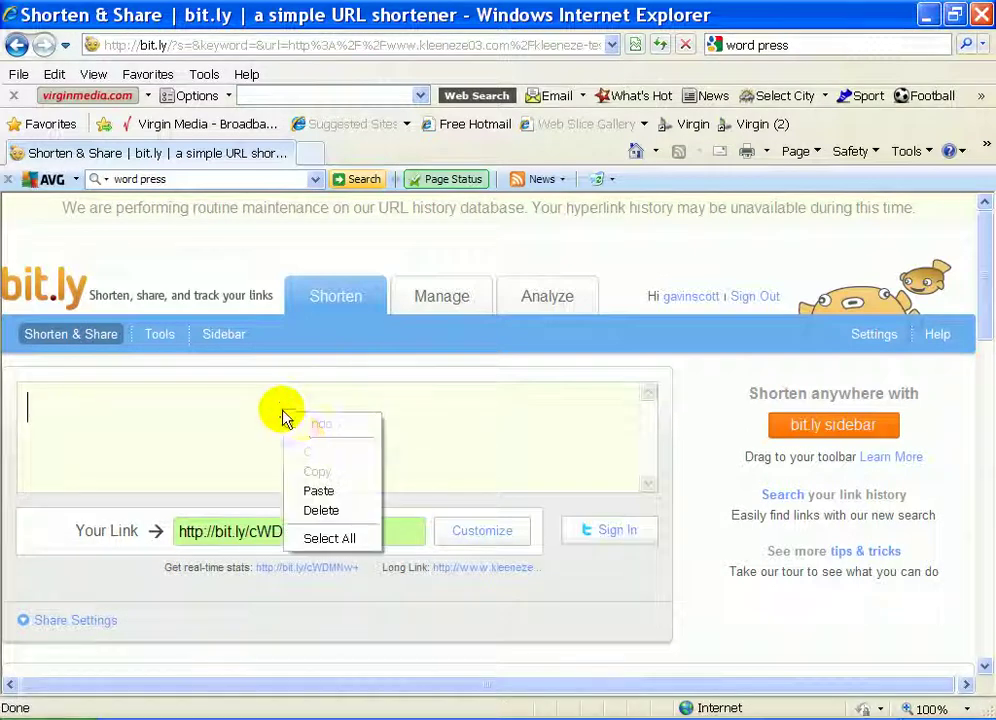
left_click(325, 487)
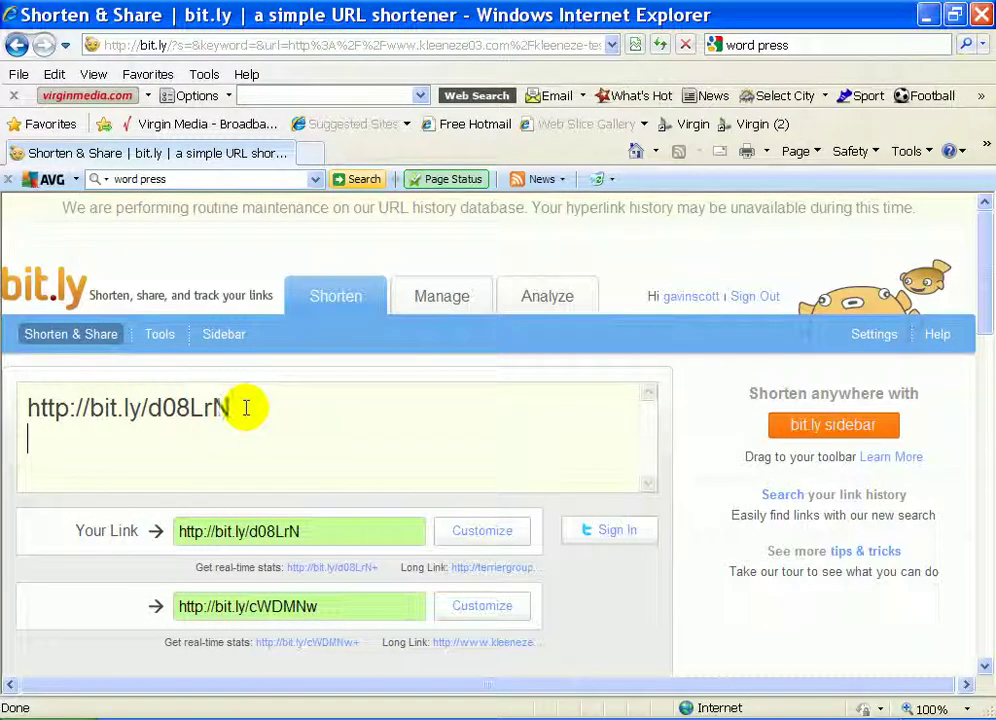
left_click_drag(245, 407, 27, 407)
right_click(78, 409)
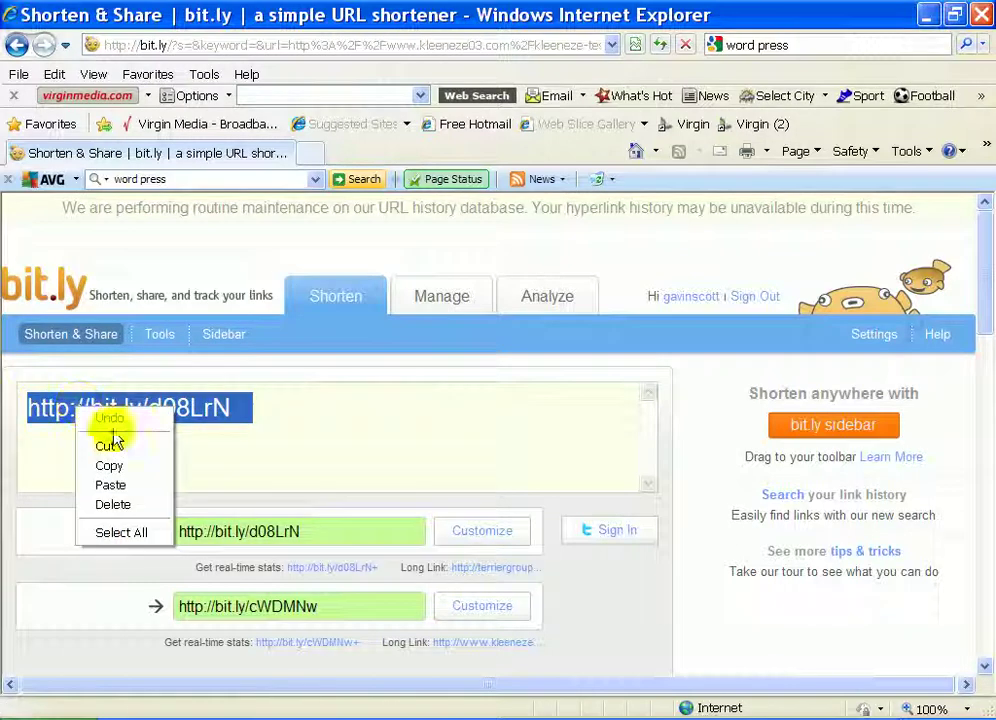
left_click(120, 466)
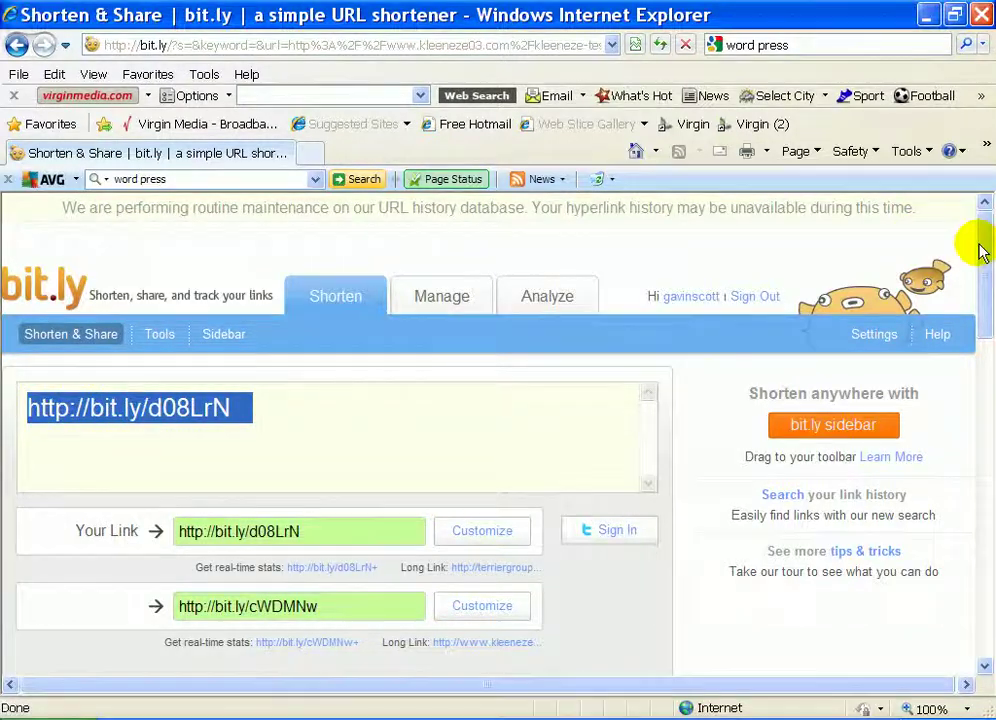
left_click_drag(980, 250, 982, 356)
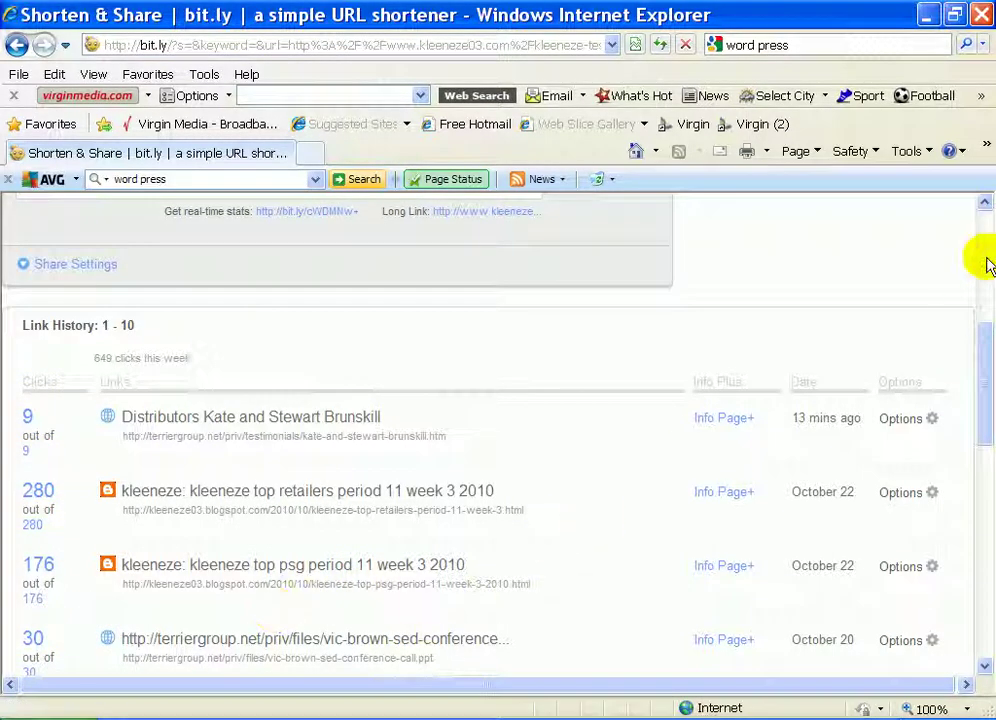
left_click_drag(989, 373, 985, 262)
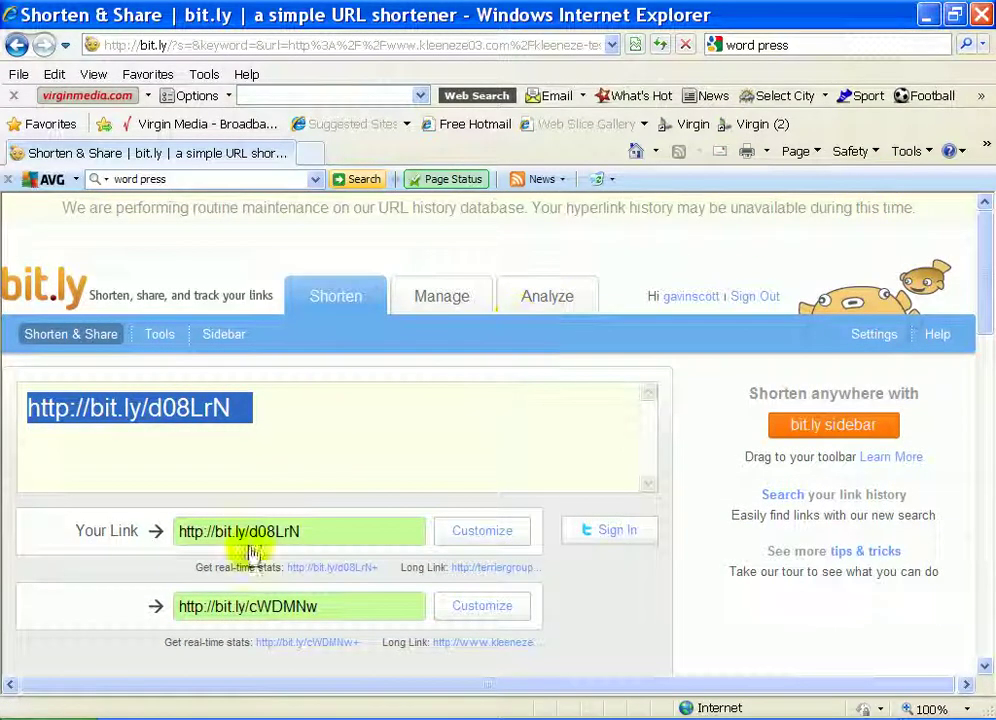
left_click(485, 712)
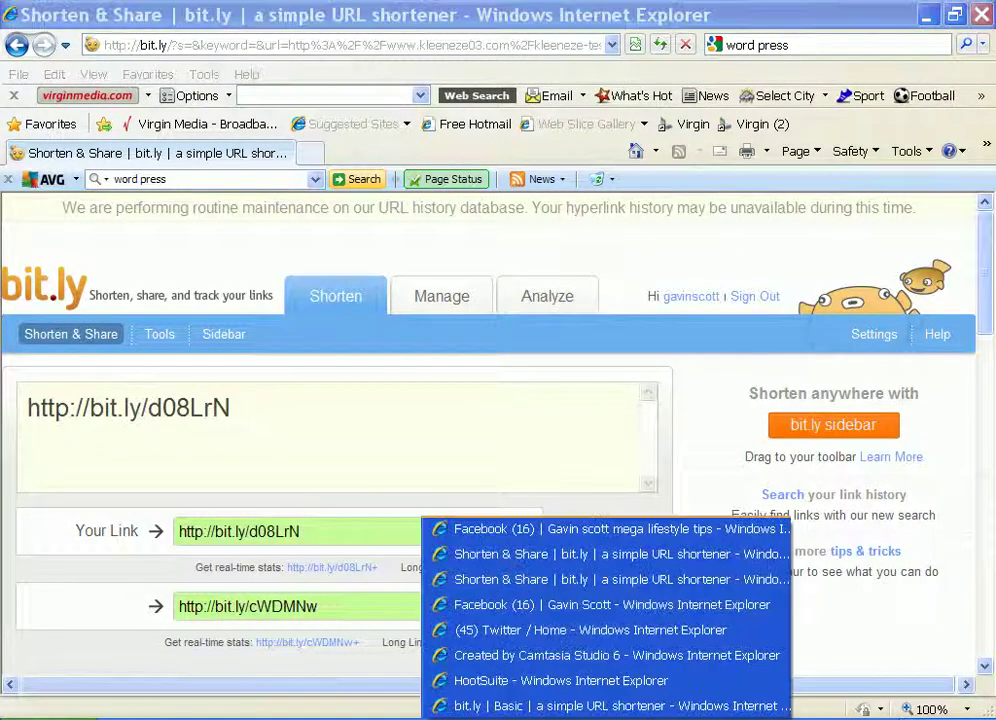
left_click(488, 690)
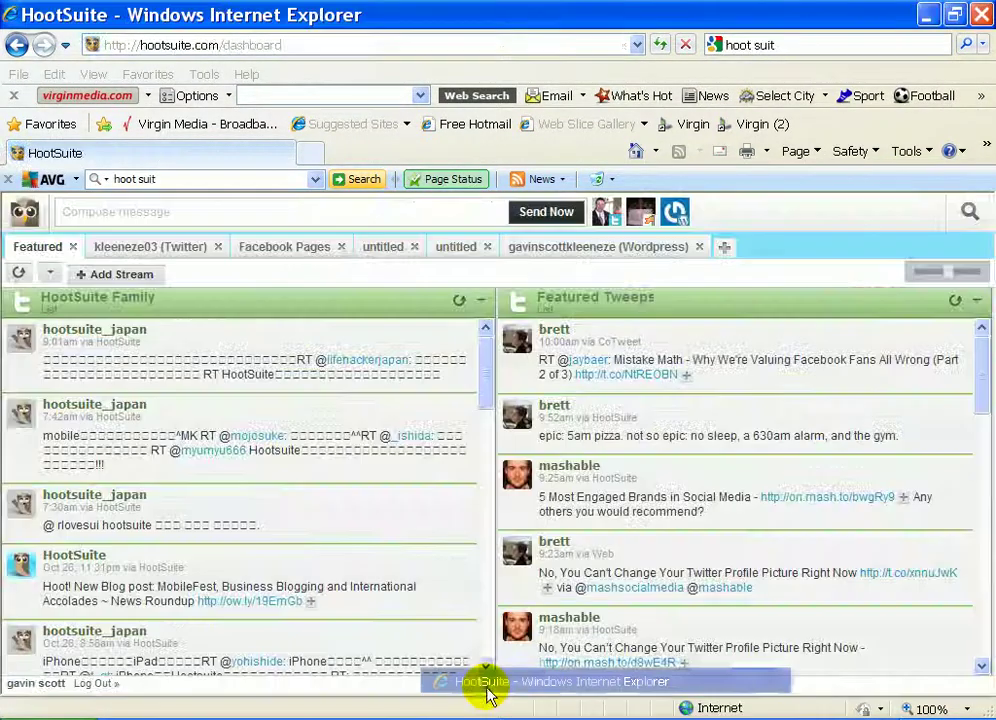
left_click(195, 216)
type("hi , new exciting kleeneze story")
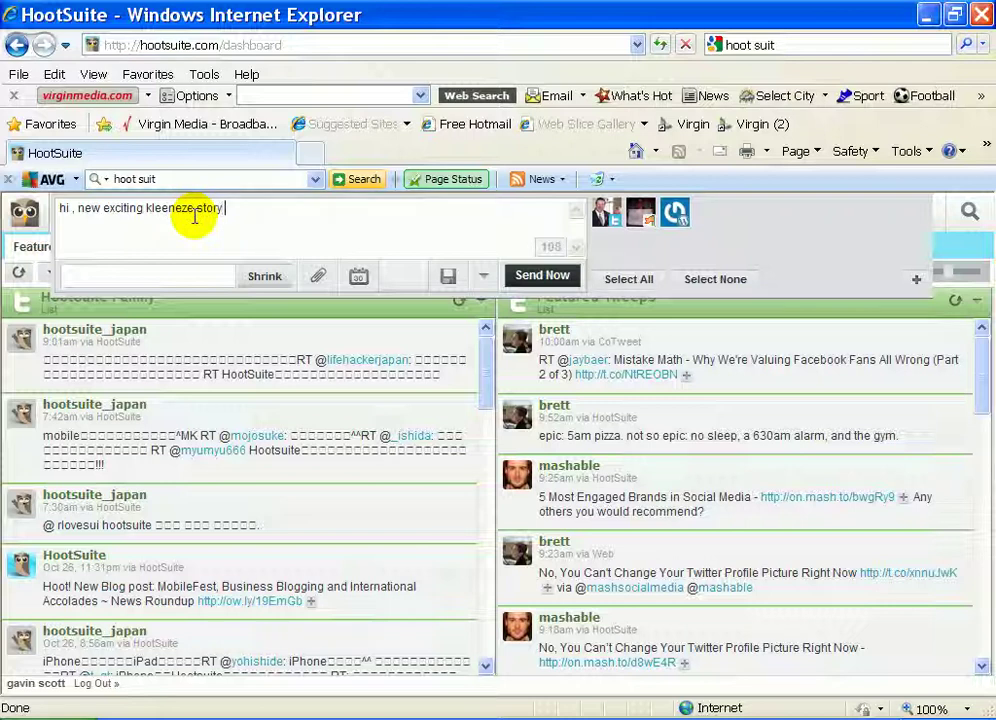
right_click(270, 211)
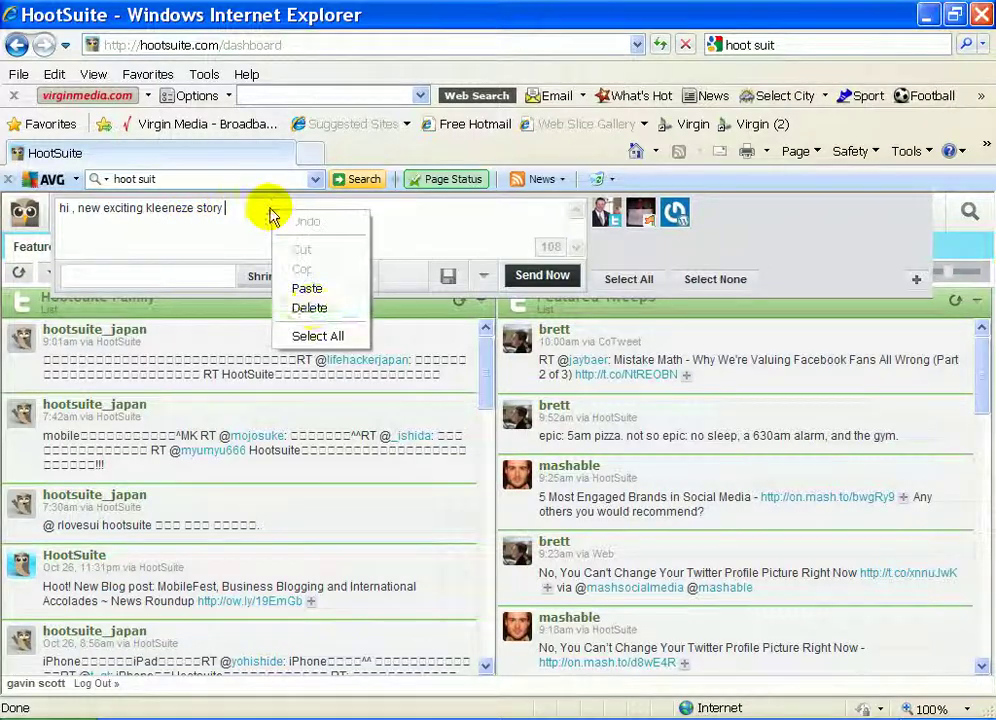
left_click(307, 289)
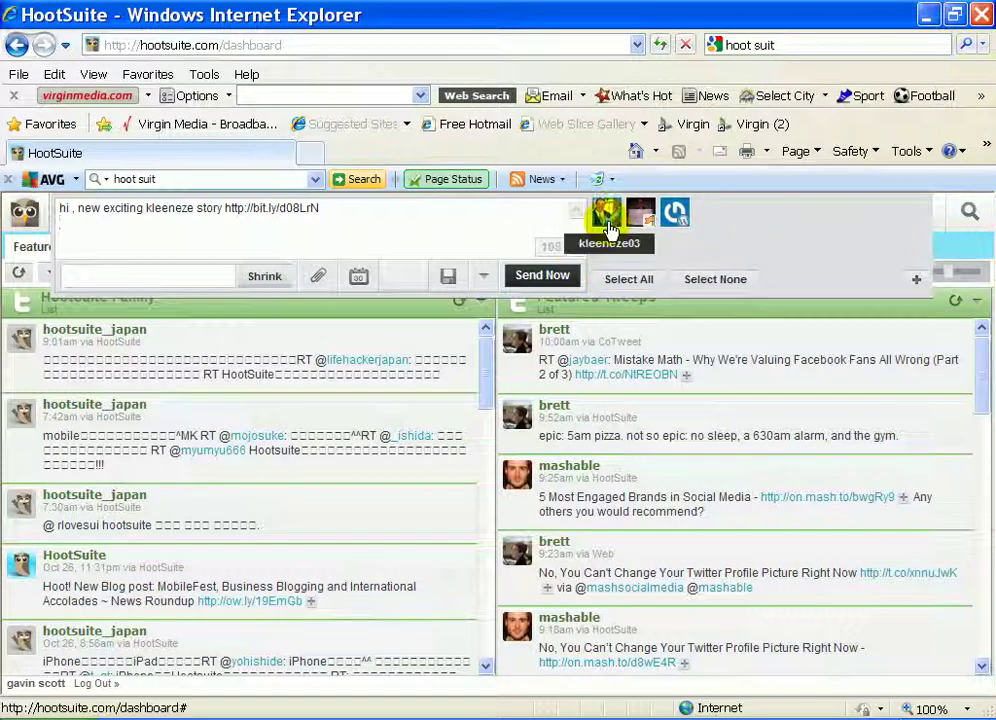
Add the Facebook page and WordPress blog profiles as recipients and send the message now
left_click(642, 214)
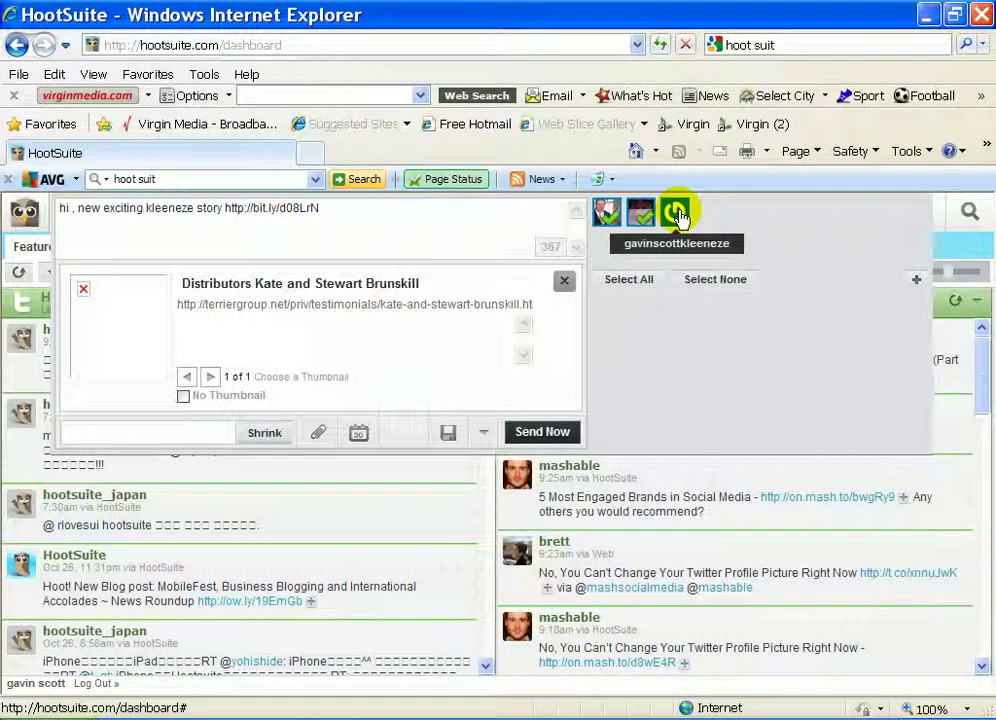
left_click(677, 214)
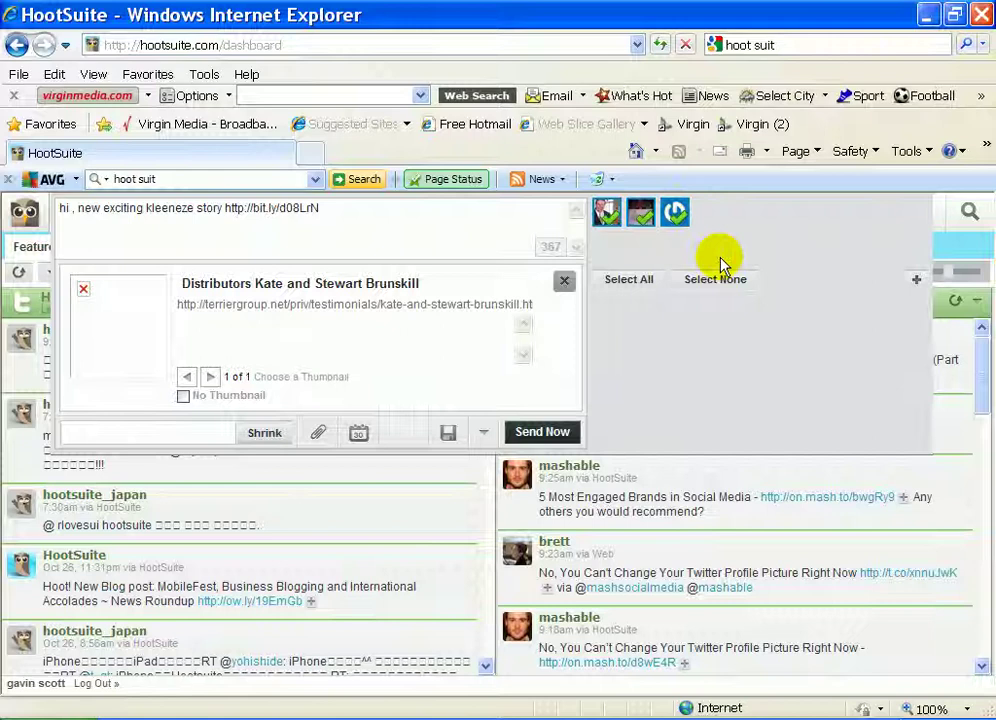
left_click(527, 433)
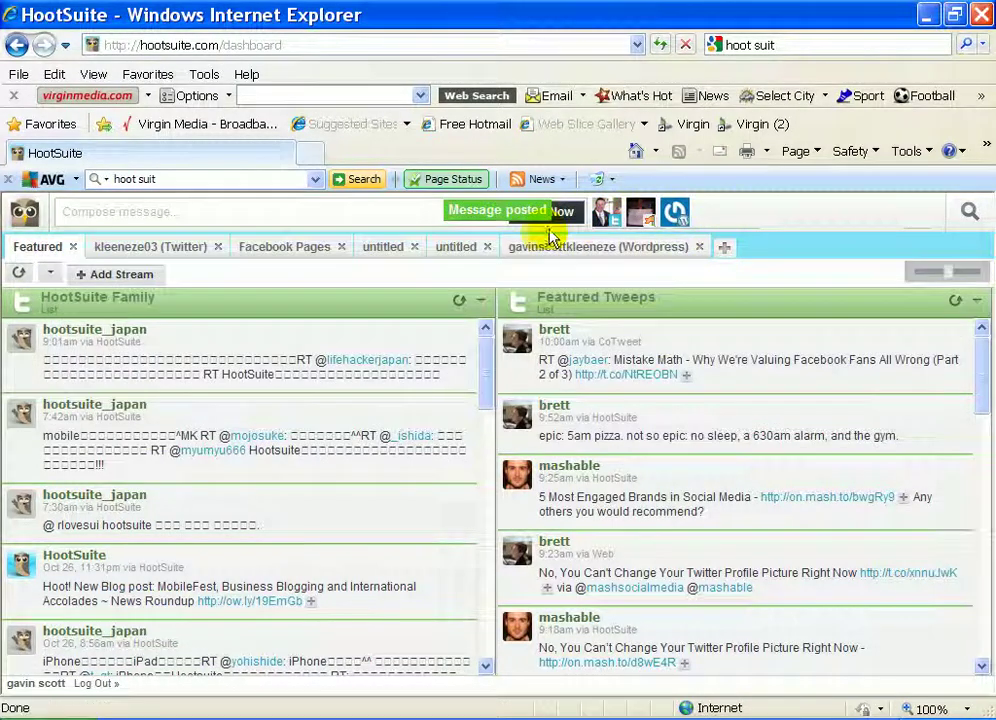
Switch to the Twitter home window to verify the kleeneze story tweet, then list browser windows
left_click(507, 715)
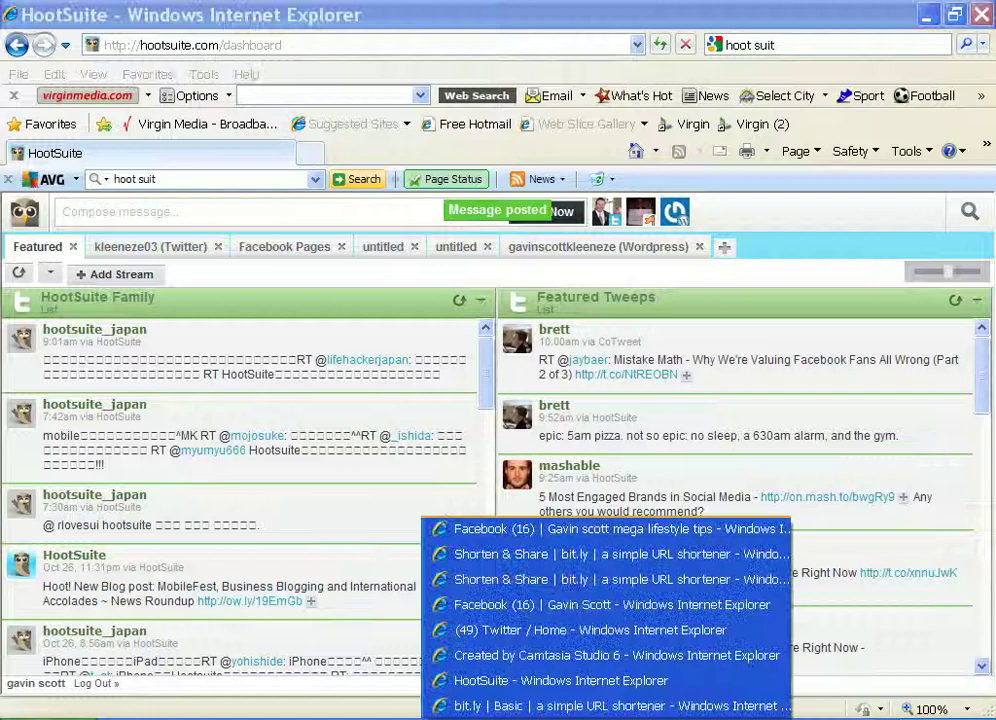
left_click(546, 629)
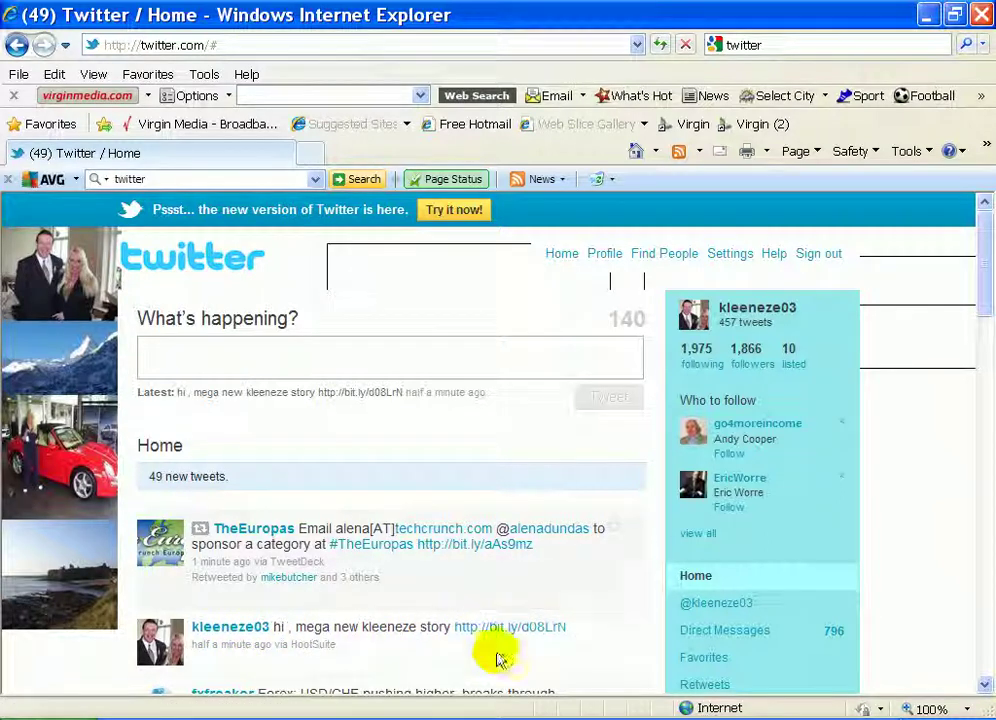
left_click(496, 719)
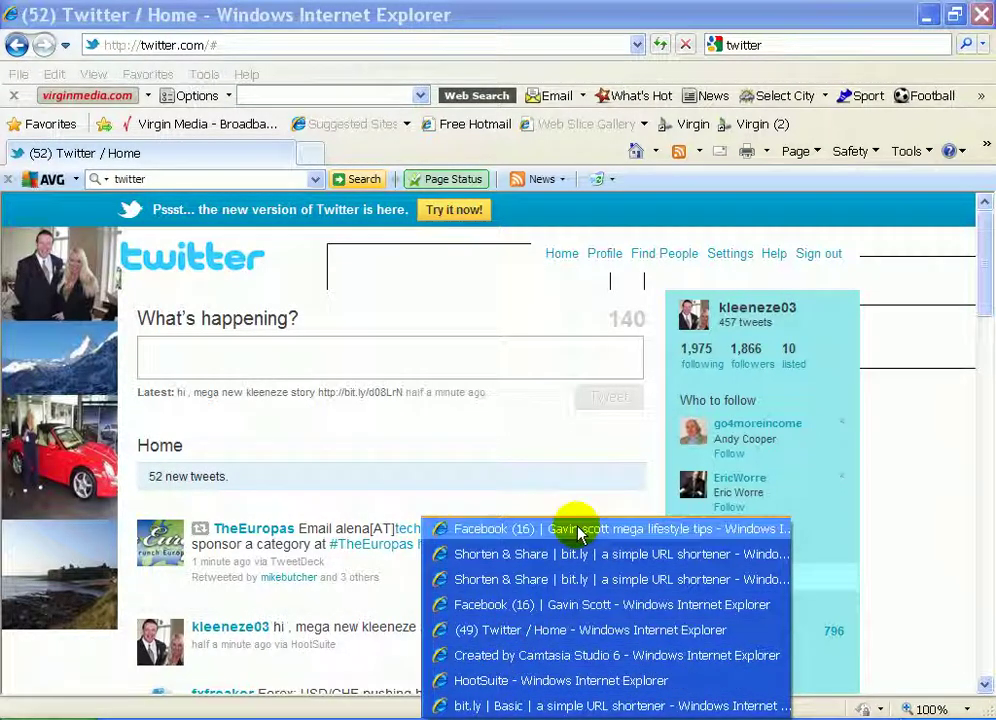
Open the mega lifestyle tips fan page from Facebook, maximize it, and check the kleeneze wall post
left_click(535, 615)
left_click_drag(981, 307, 971, 271)
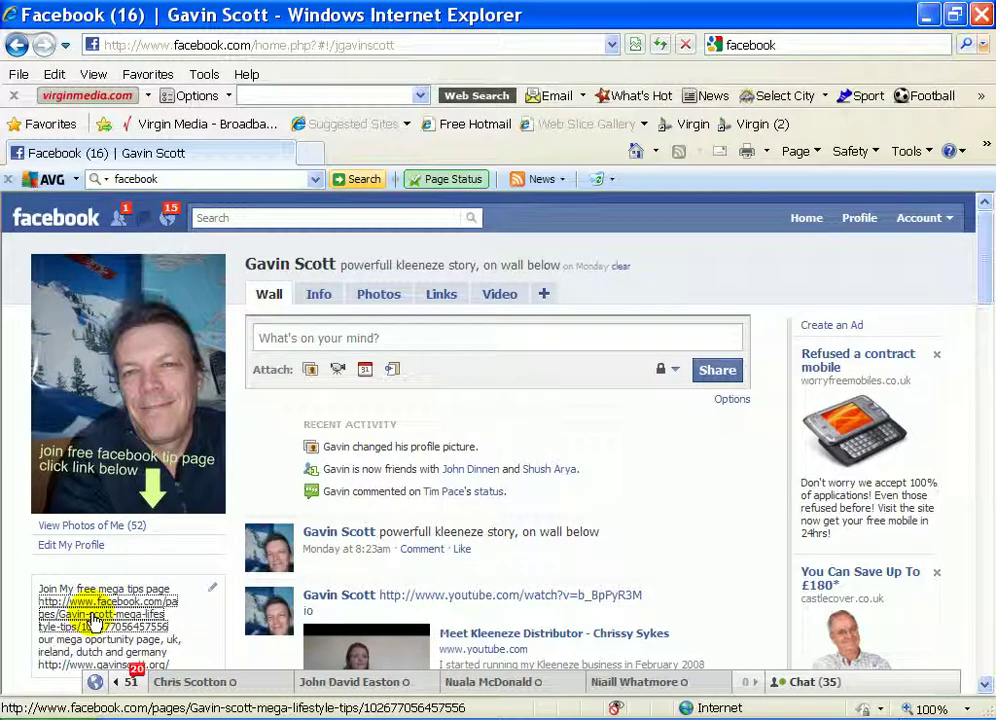
left_click(93, 620)
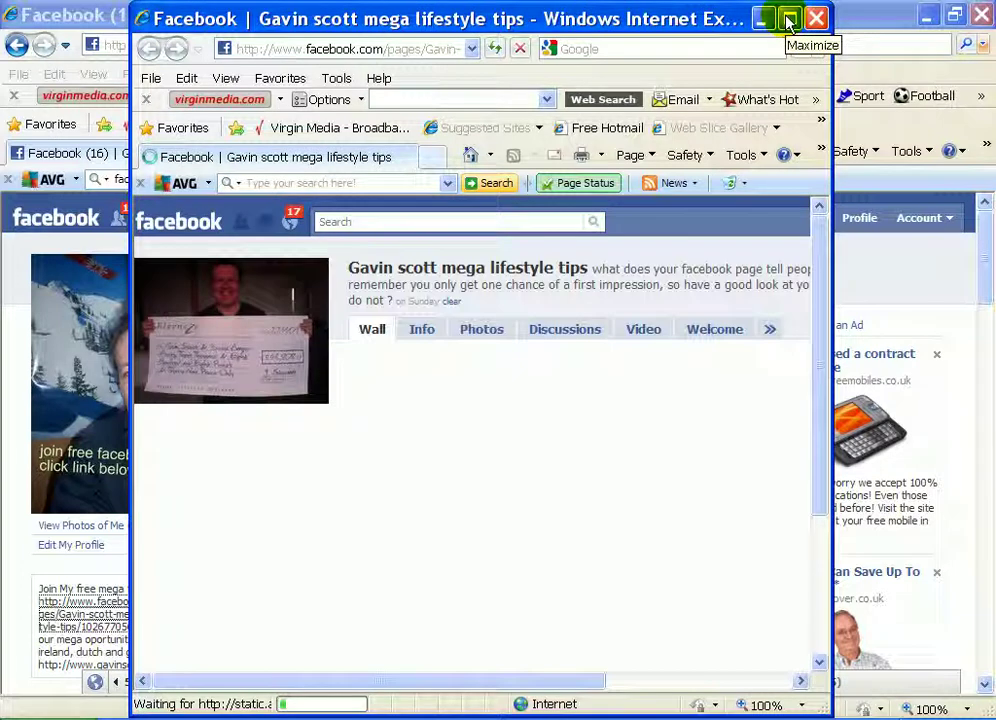
left_click(788, 20)
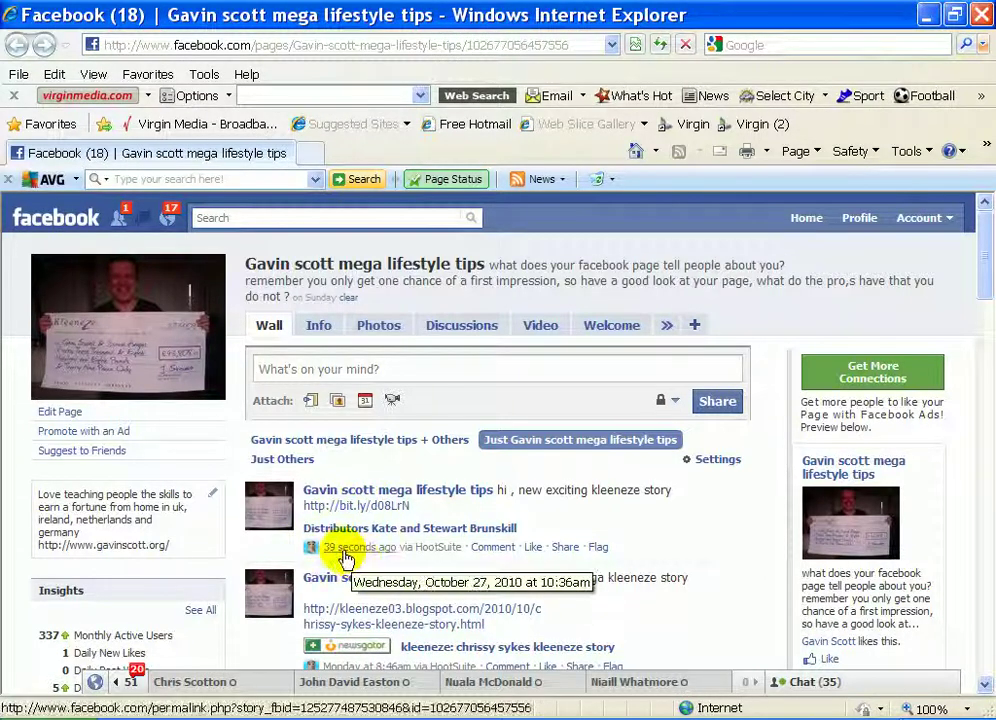
left_click(500, 719)
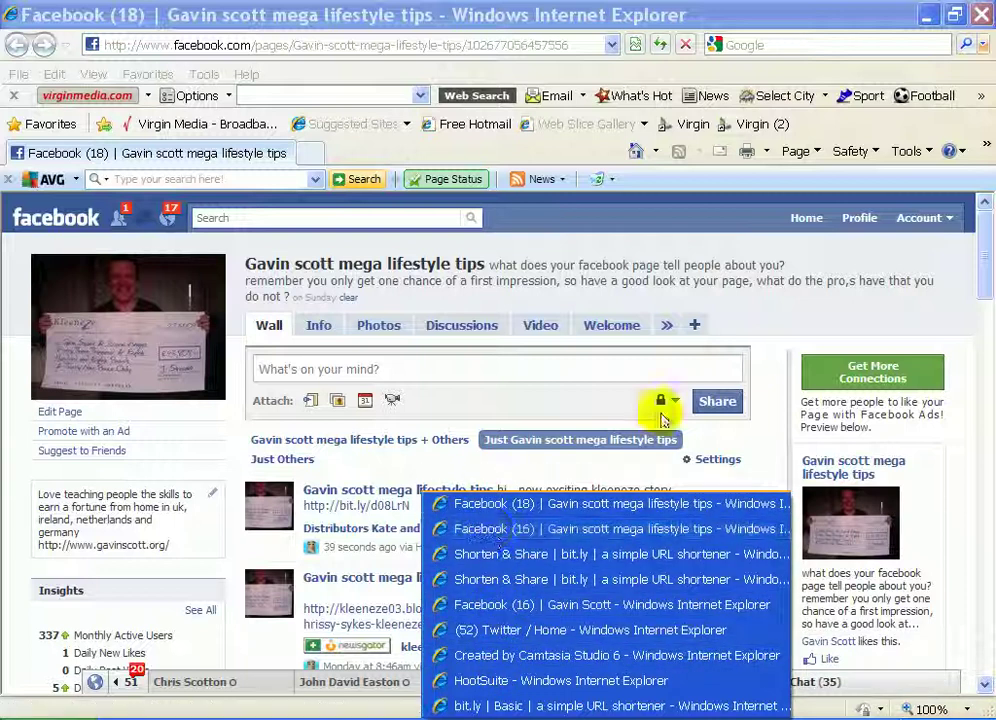
Search 'word press', then go via WordPress.org's Download page to the free WordPress.com sign-up
left_click(754, 42)
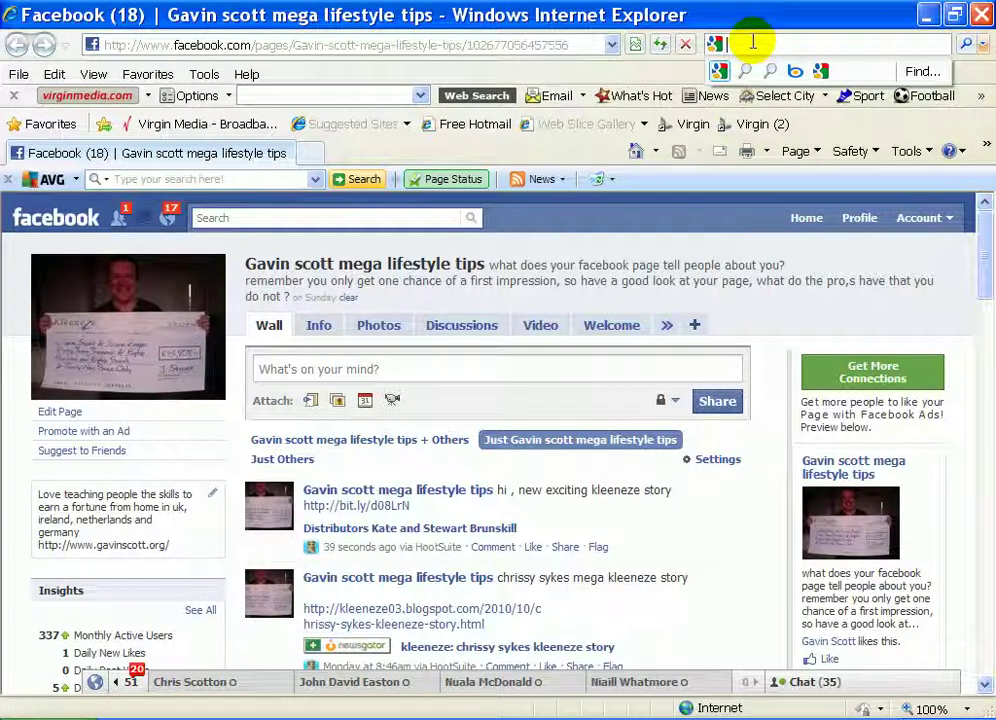
type("word press")
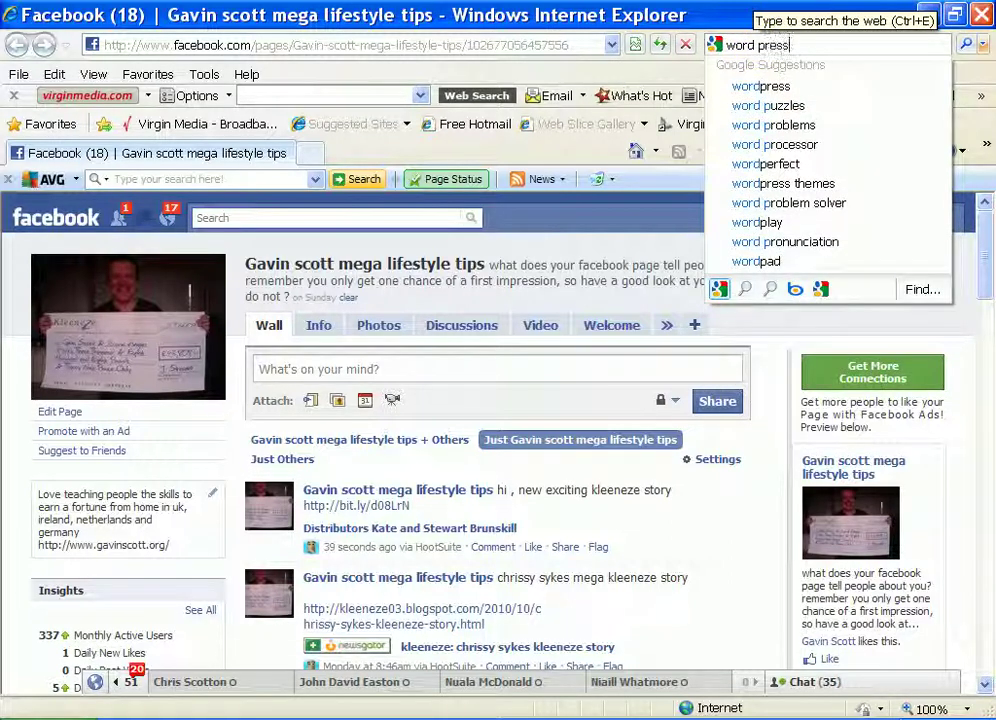
key("Return")
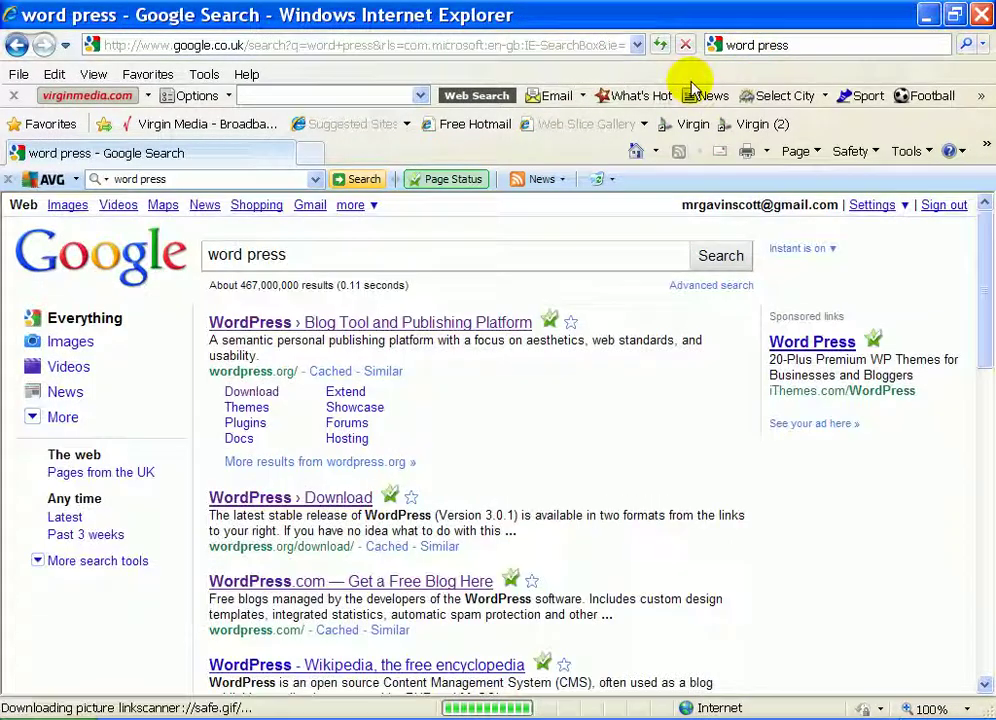
left_click(368, 323)
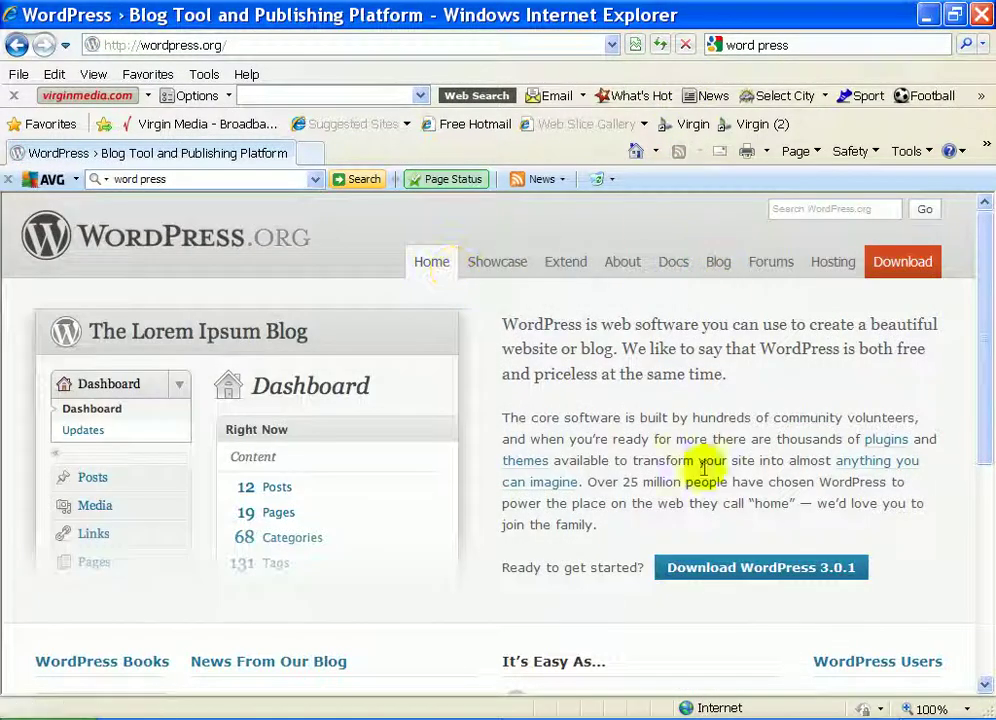
left_click(708, 564)
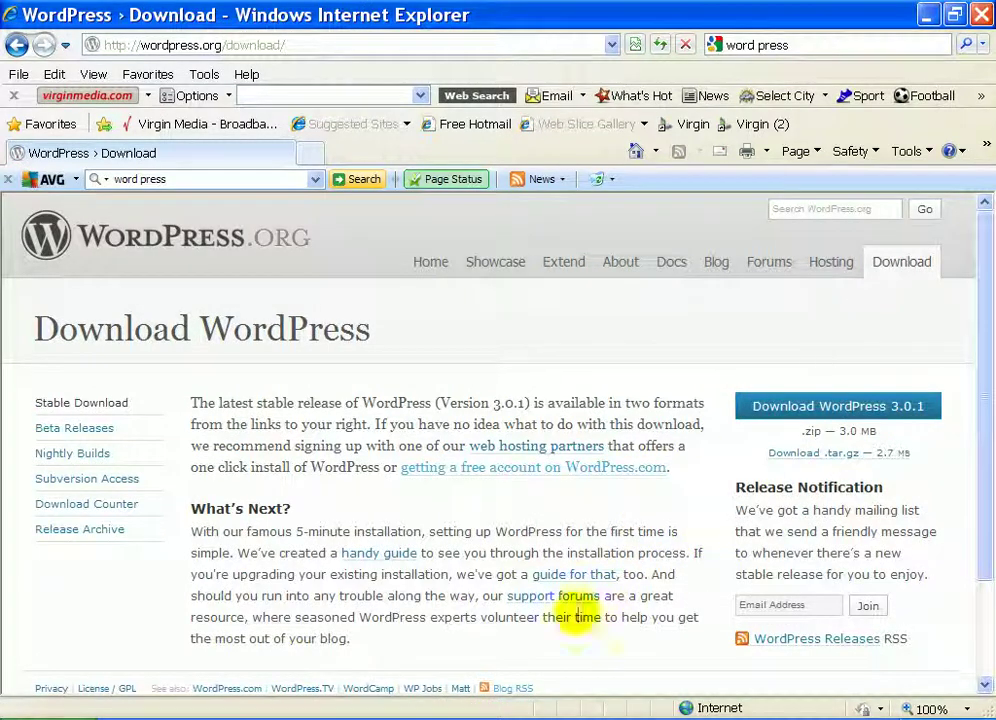
left_click(488, 467)
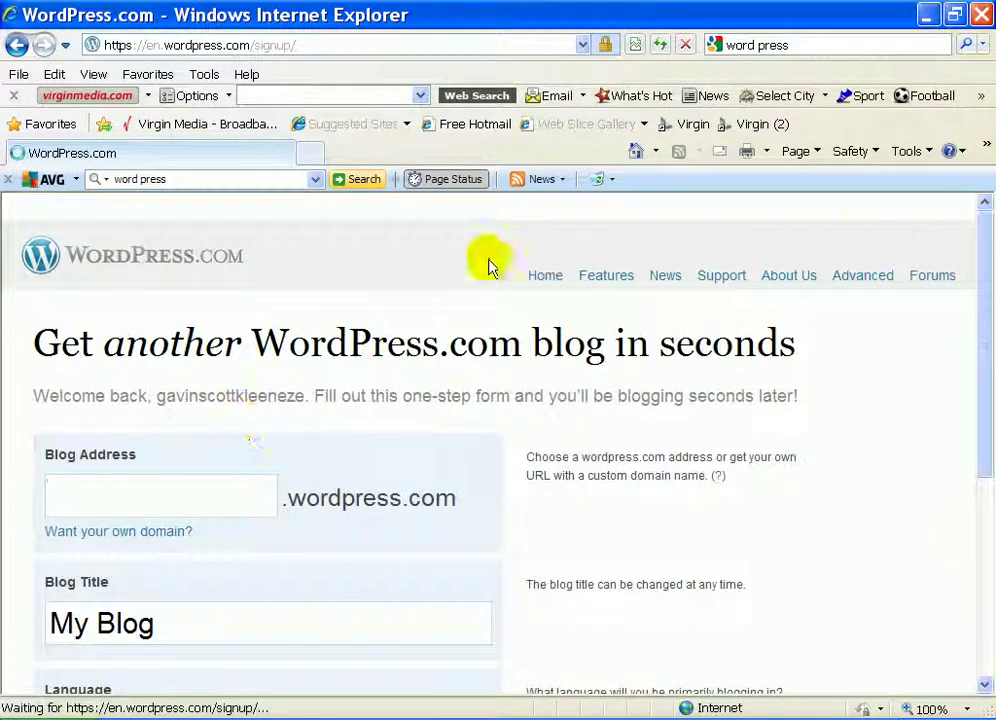
Go to WordPress.com Home and choose Read Blog from the My Blog menu
left_click(545, 277)
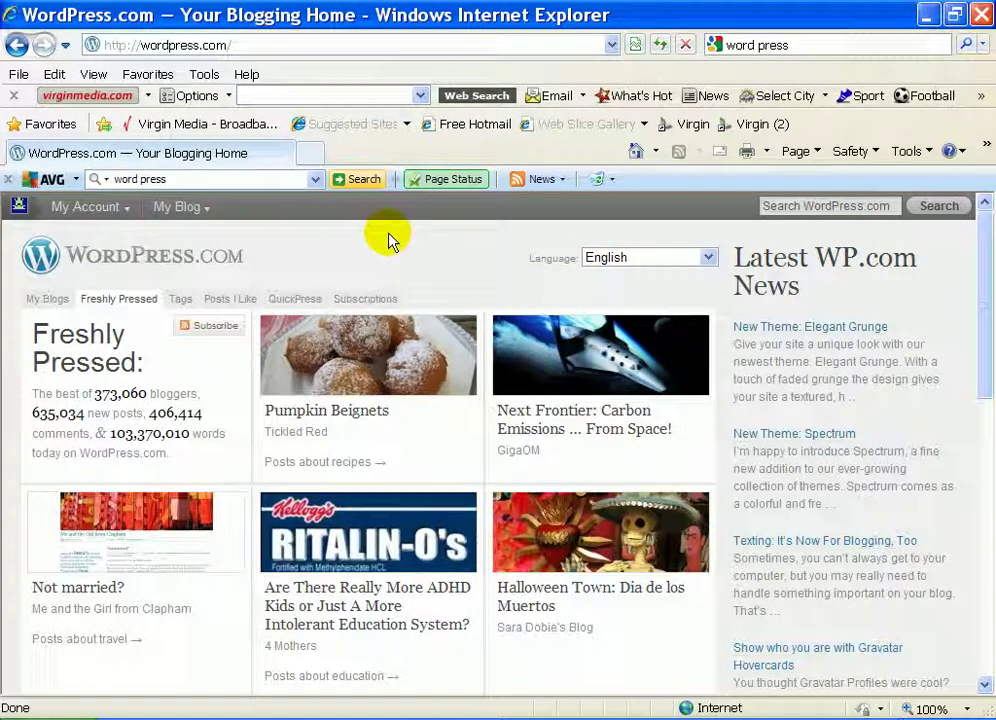
left_click(108, 213)
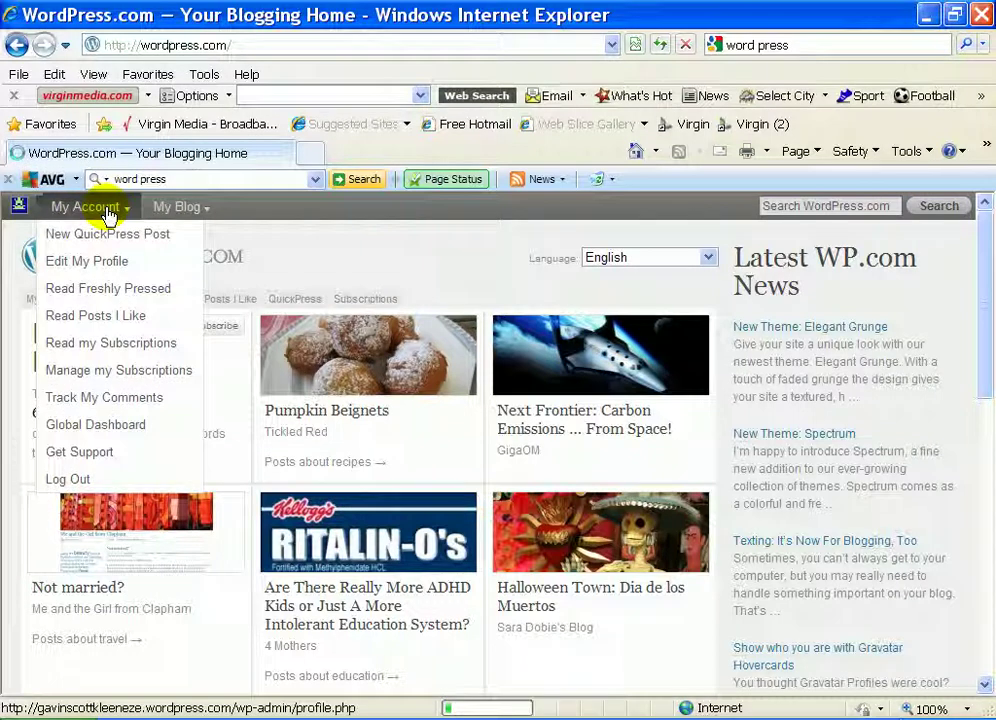
mouse_move(177, 207)
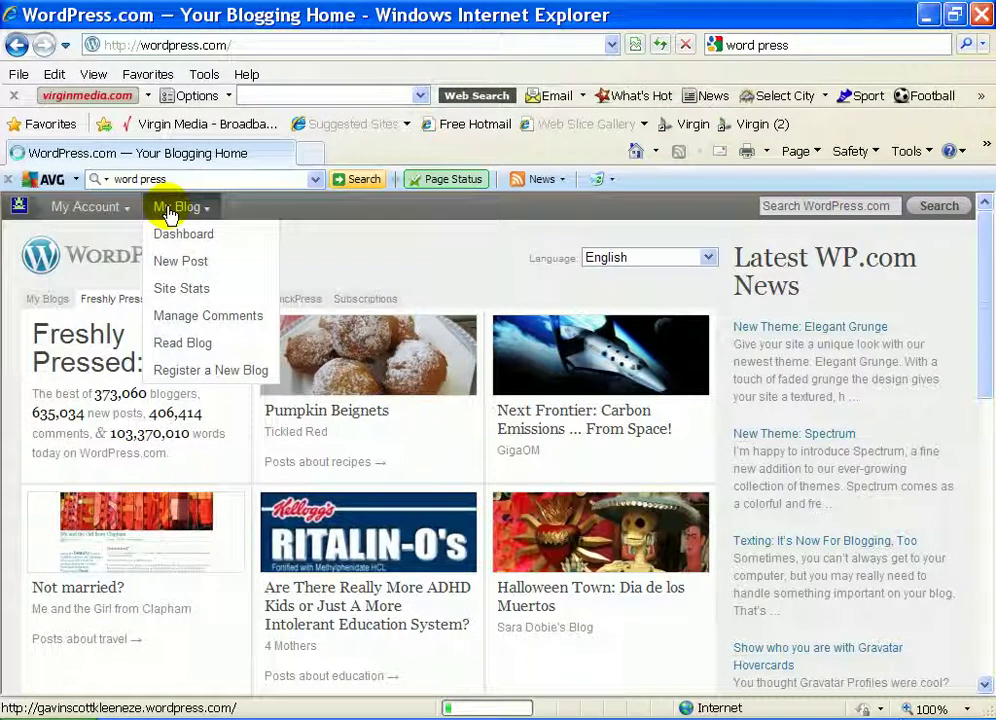
left_click(170, 212)
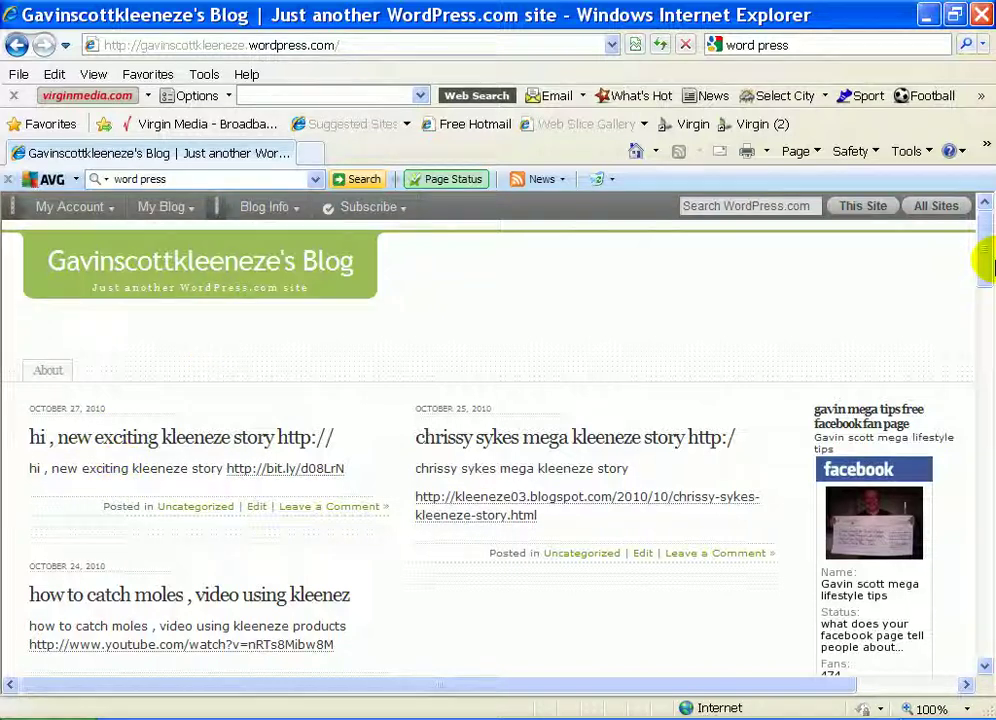
scroll(983, 258, "down", 2)
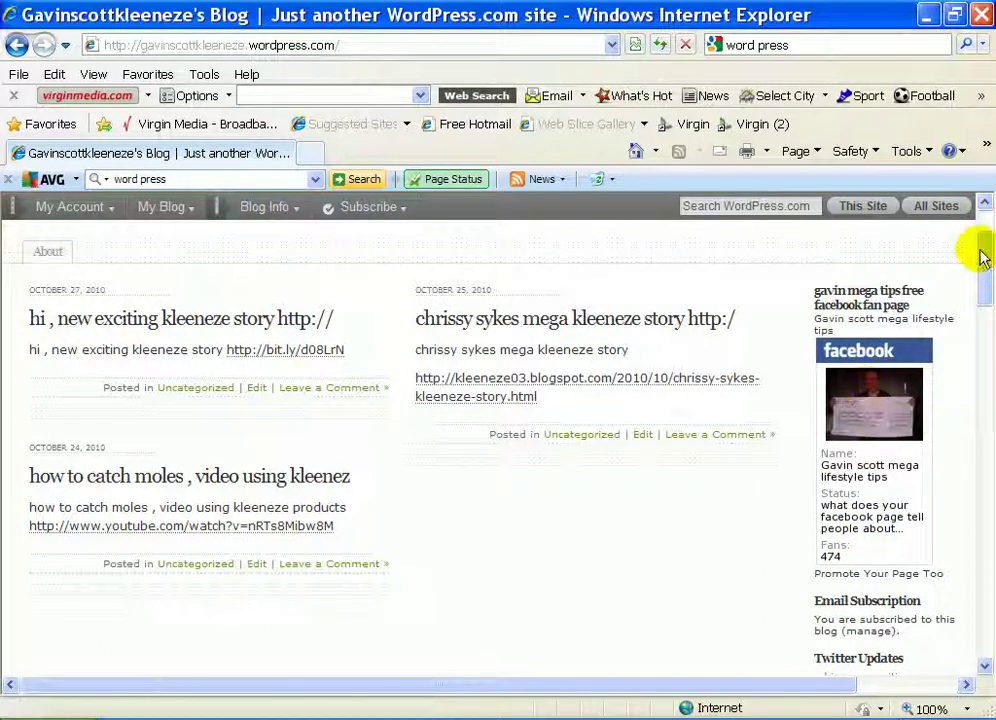
left_click_drag(978, 255, 988, 288)
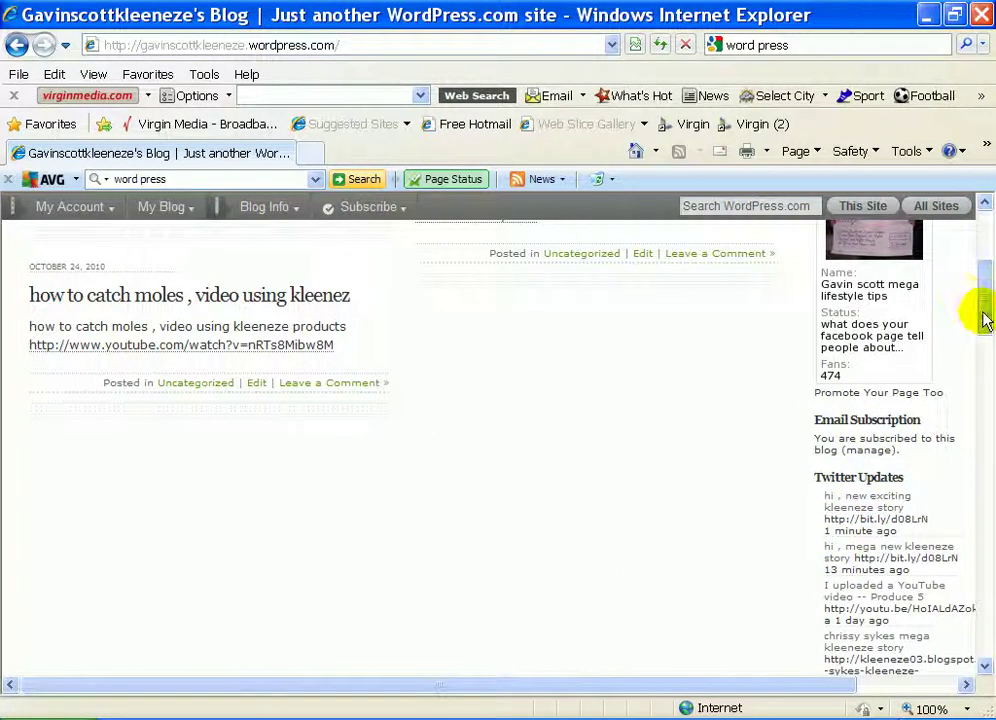
left_click_drag(980, 318, 985, 268)
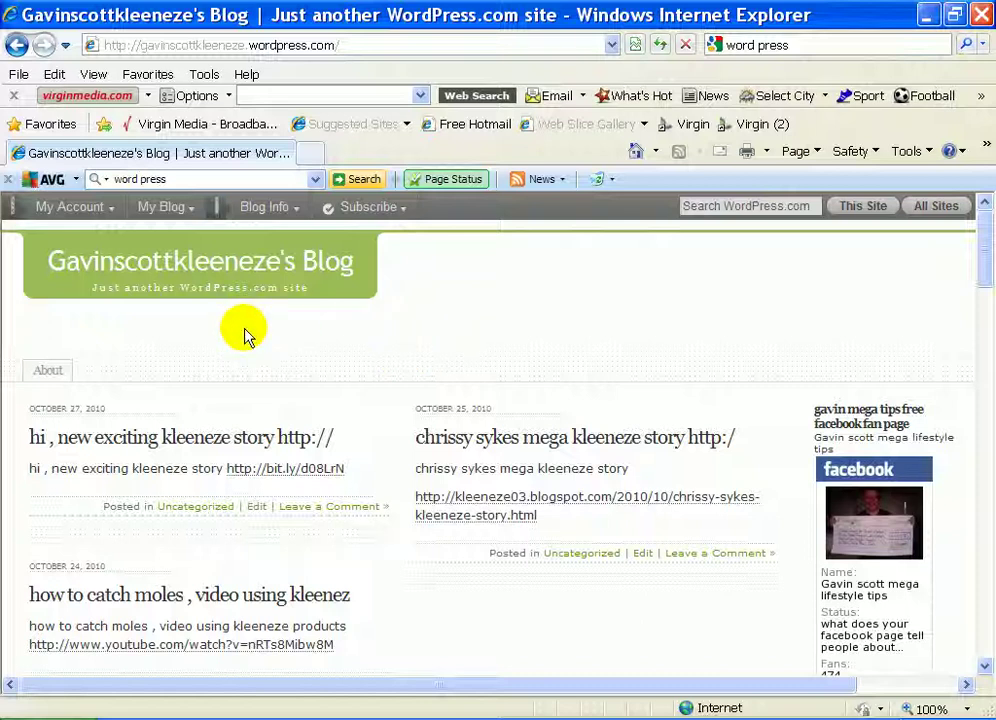
left_click(30, 718)
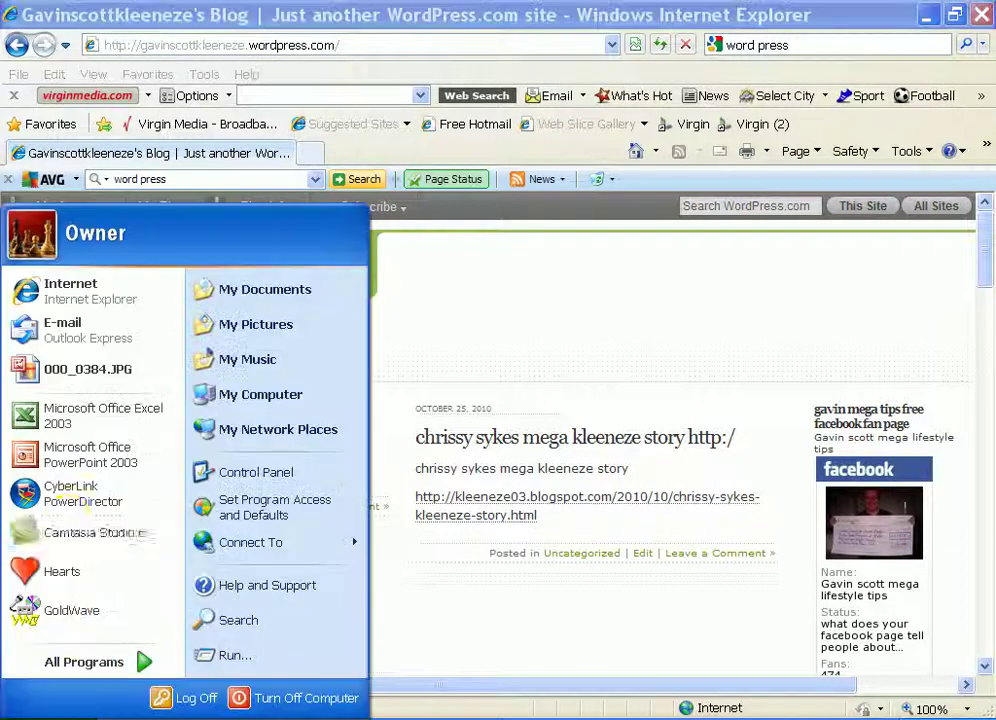
left_click(62, 290)
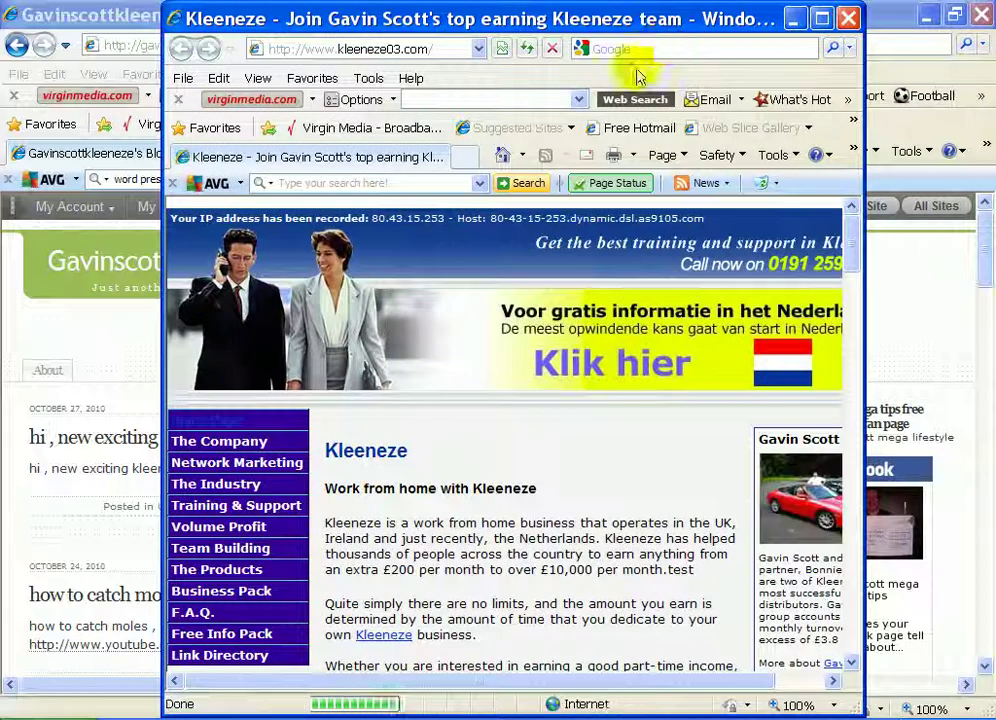
left_click(848, 18)
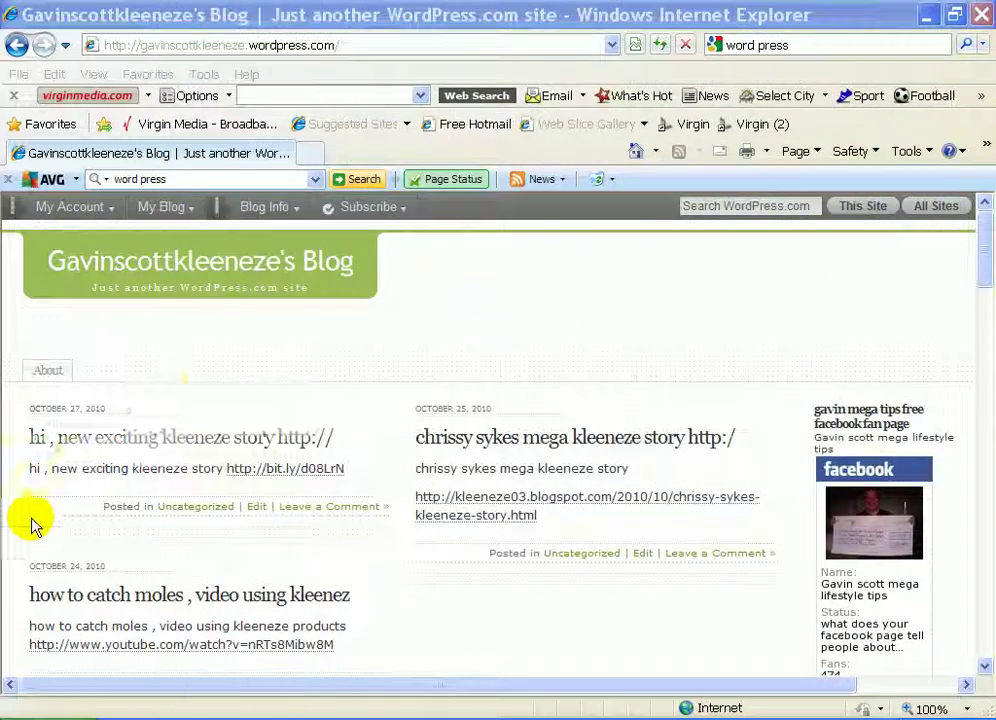